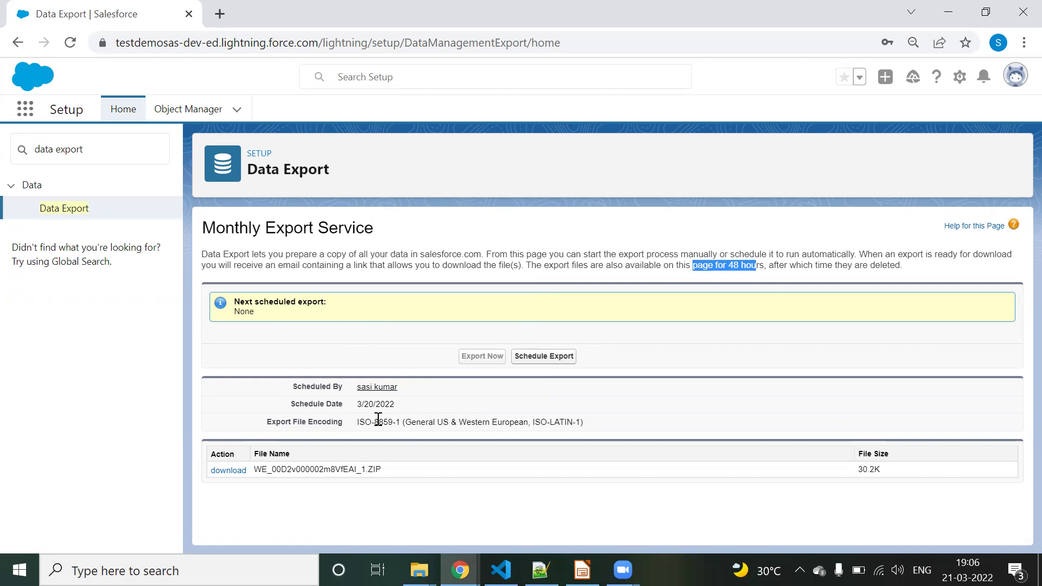
- Start a scheduled export that includes images, documents and attachments, plus Salesforce Files and Salesforce CRM Content document versions
{"action": "left_click", "coordinate": [492, 395]}
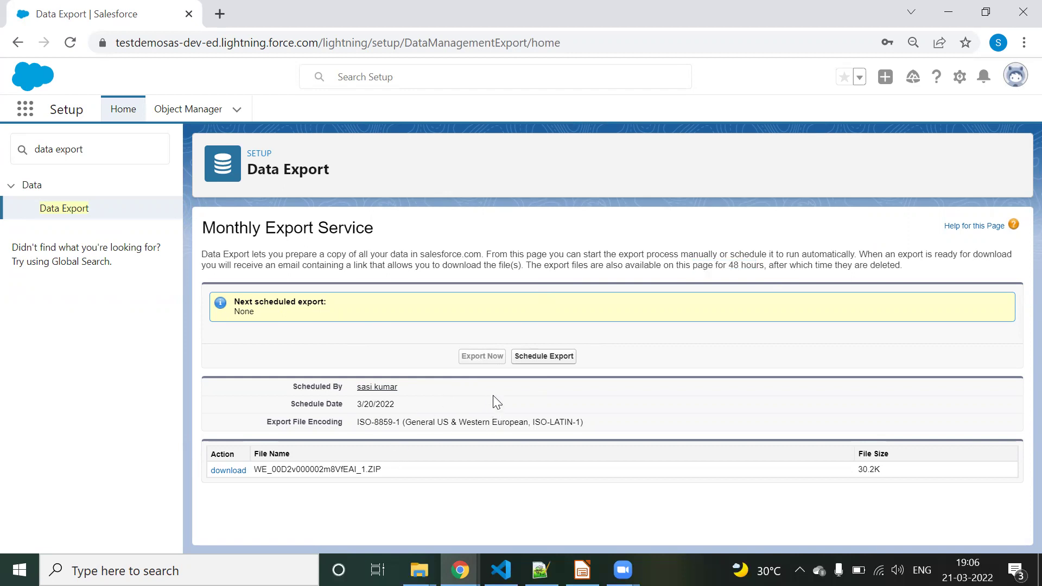
{"action": "left_click", "coordinate": [544, 356]}
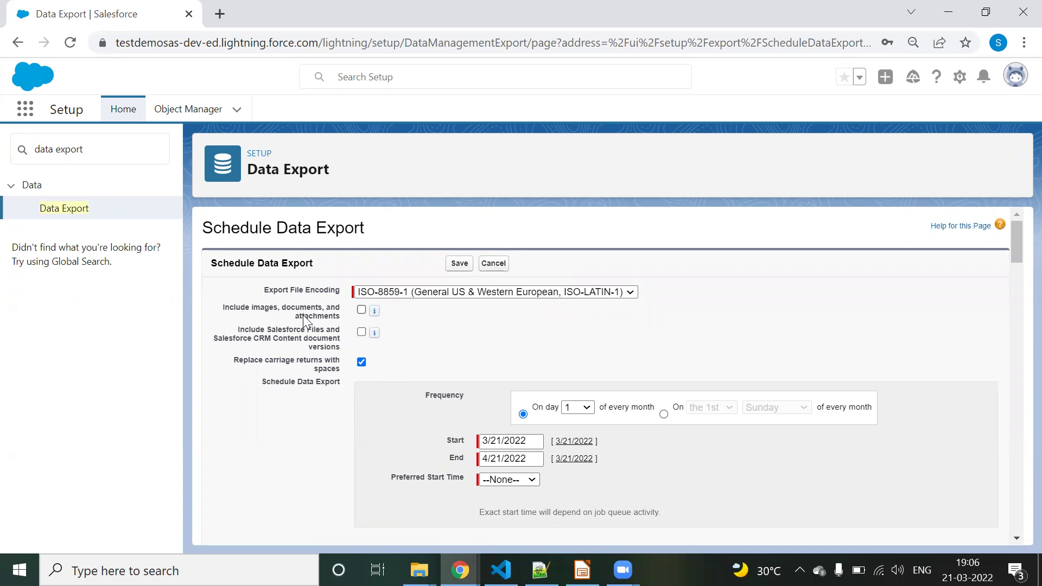
{"action": "left_click", "coordinate": [361, 310]}
{"action": "left_click", "coordinate": [361, 332]}
- Set the export frequency to day 5 of every month
{"action": "scroll", "coordinate": [326, 427], "scroll_direction": "down", "scroll_amount": 2}
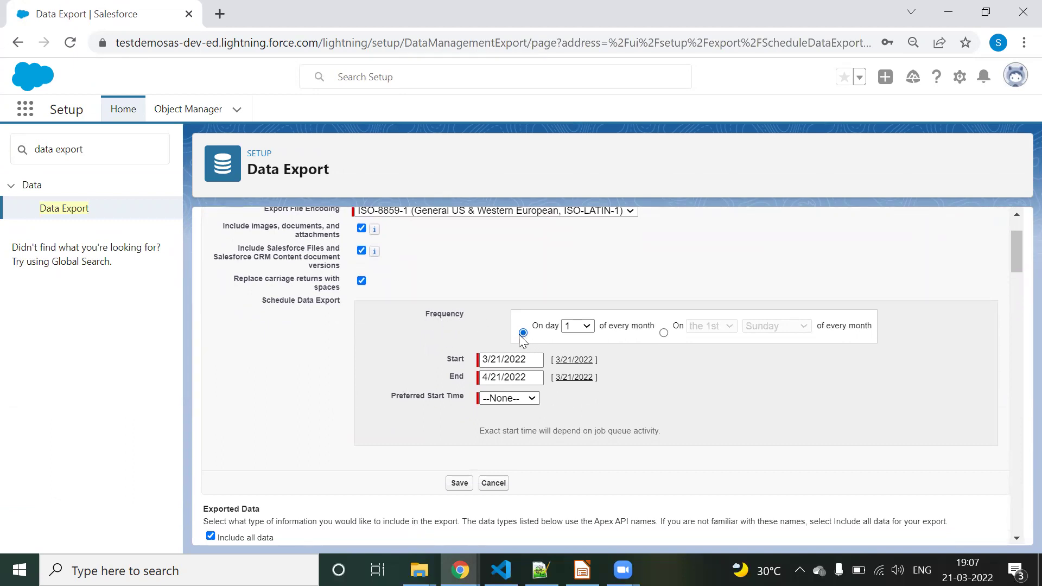
{"action": "left_click", "coordinate": [575, 328]}
{"action": "scroll", "coordinate": [591, 219], "scroll_direction": "down", "scroll_amount": 4}
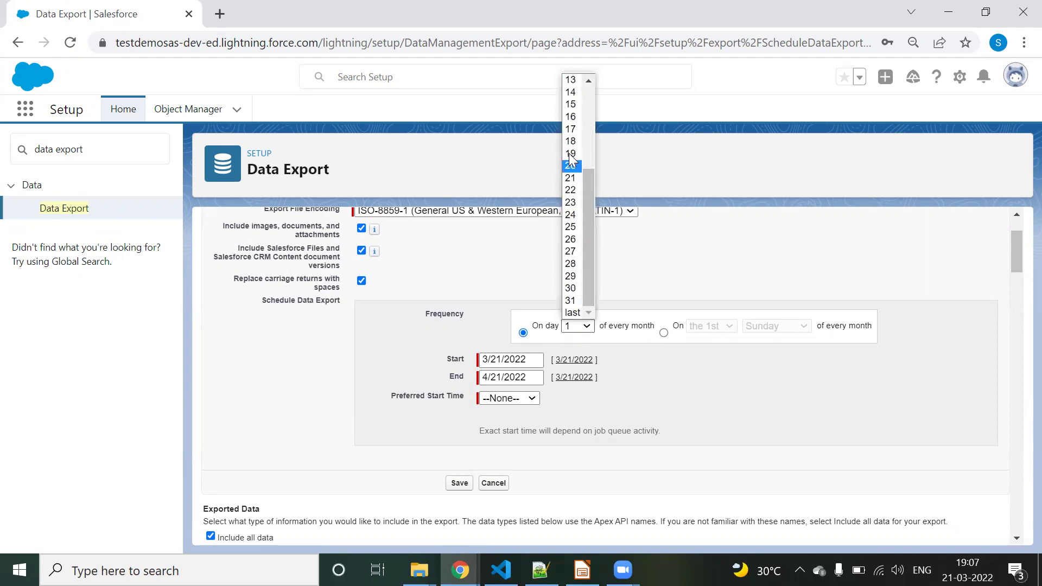
{"action": "scroll", "coordinate": [577, 142], "scroll_direction": "up", "scroll_amount": 5}
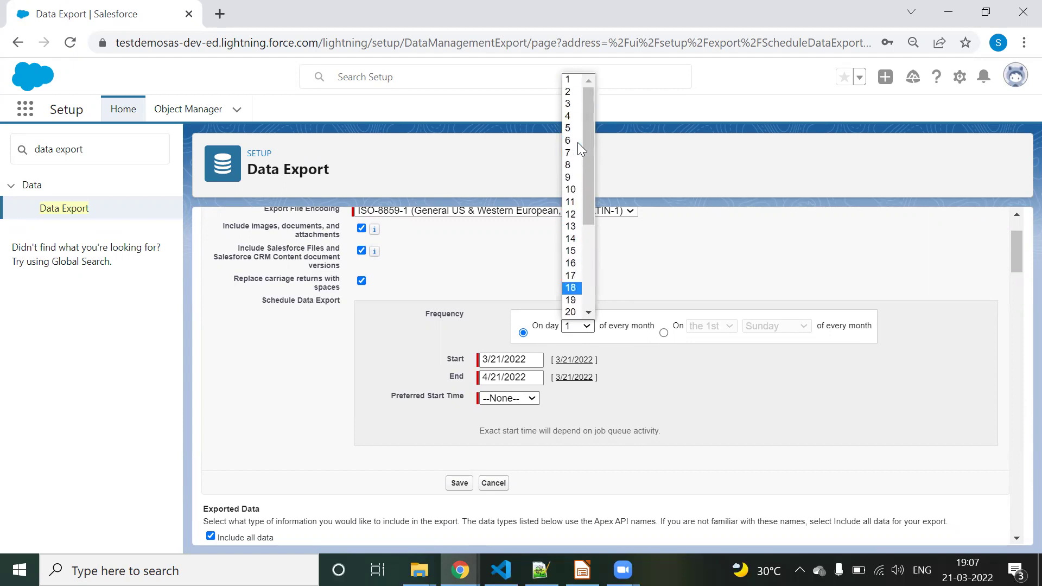
{"action": "left_click", "coordinate": [568, 87]}
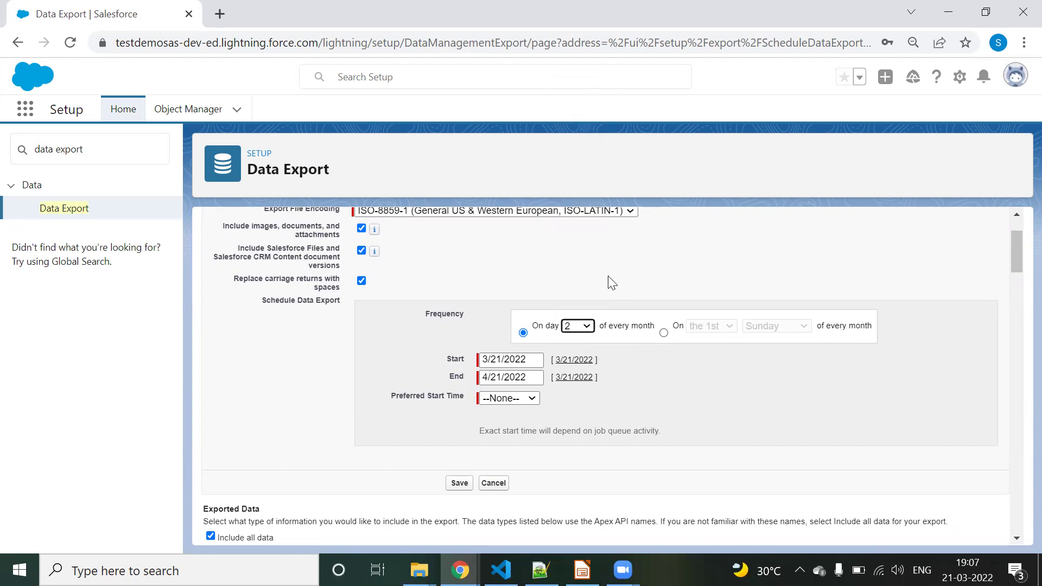
{"action": "left_click", "coordinate": [577, 325]}
{"action": "key", "text": "Escape"}
{"action": "left_click", "coordinate": [568, 126]}
{"action": "left_click", "coordinate": [597, 265]}
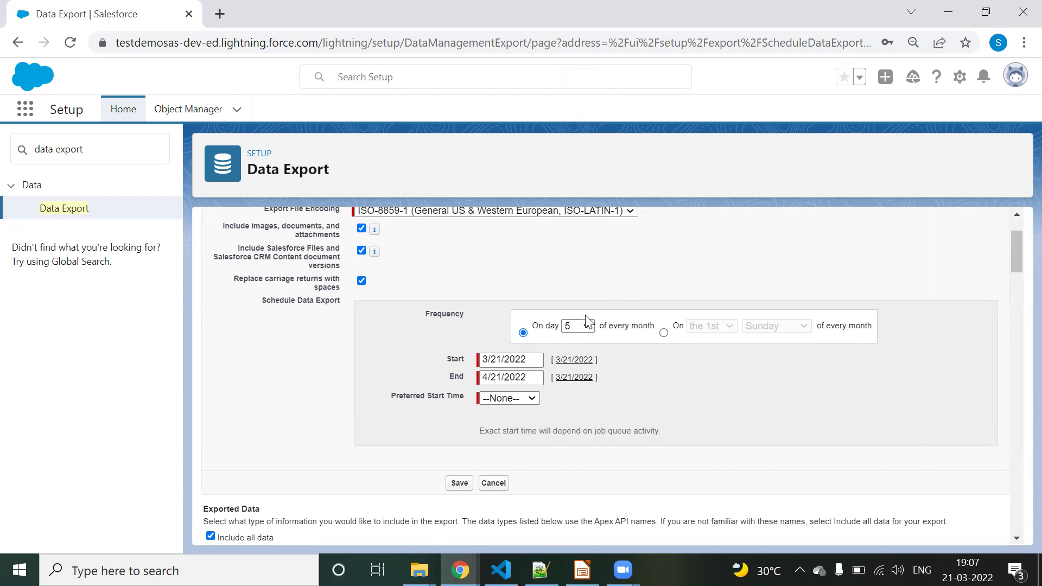
- Try a frequency on the 4th Friday of every month and return to the day-of-month option
{"action": "left_click", "coordinate": [663, 333]}
{"action": "left_click", "coordinate": [704, 326]}
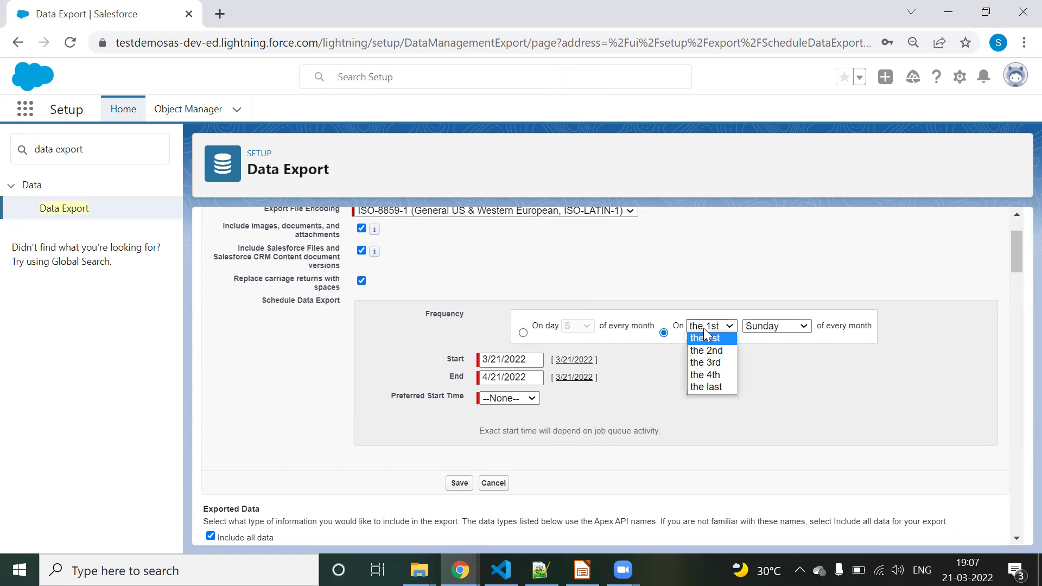
{"action": "left_click", "coordinate": [761, 327]}
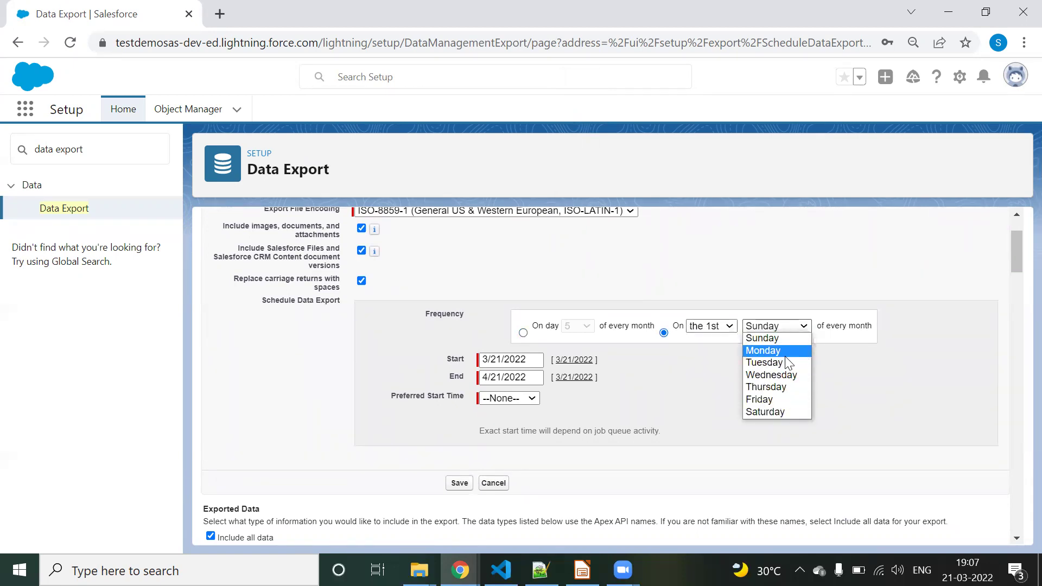
{"action": "left_click", "coordinate": [727, 326]}
{"action": "left_click", "coordinate": [715, 375]}
{"action": "left_click", "coordinate": [766, 328]}
{"action": "left_click", "coordinate": [777, 388]}
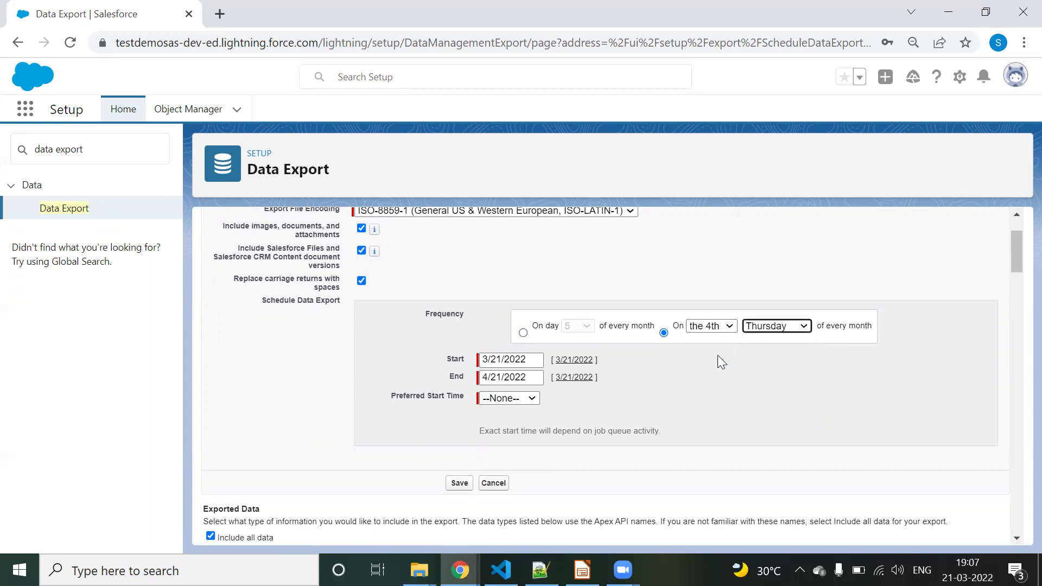
{"action": "left_click", "coordinate": [770, 326]}
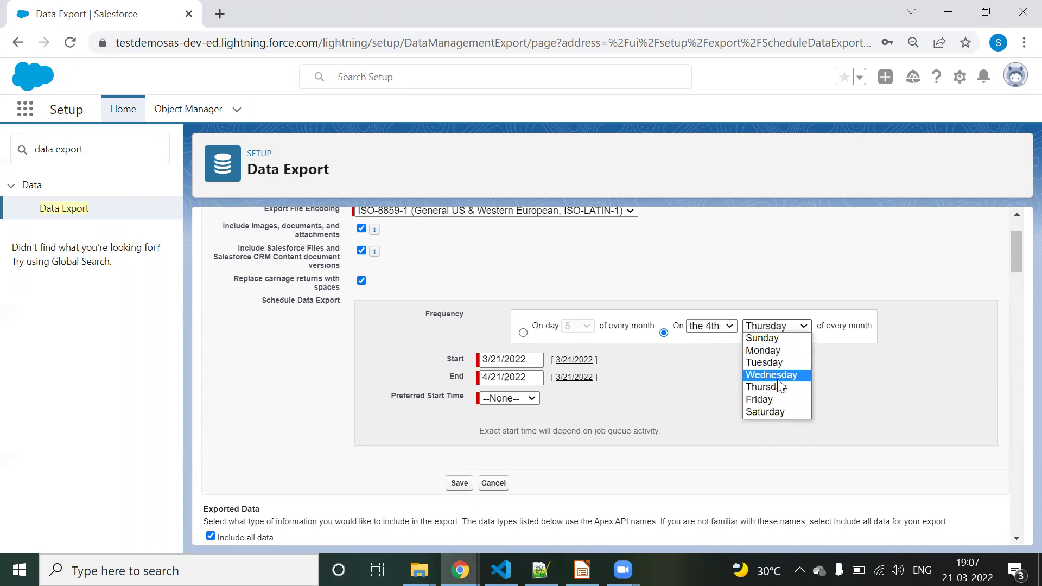
{"action": "left_click", "coordinate": [772, 338]}
{"action": "left_click", "coordinate": [770, 326]}
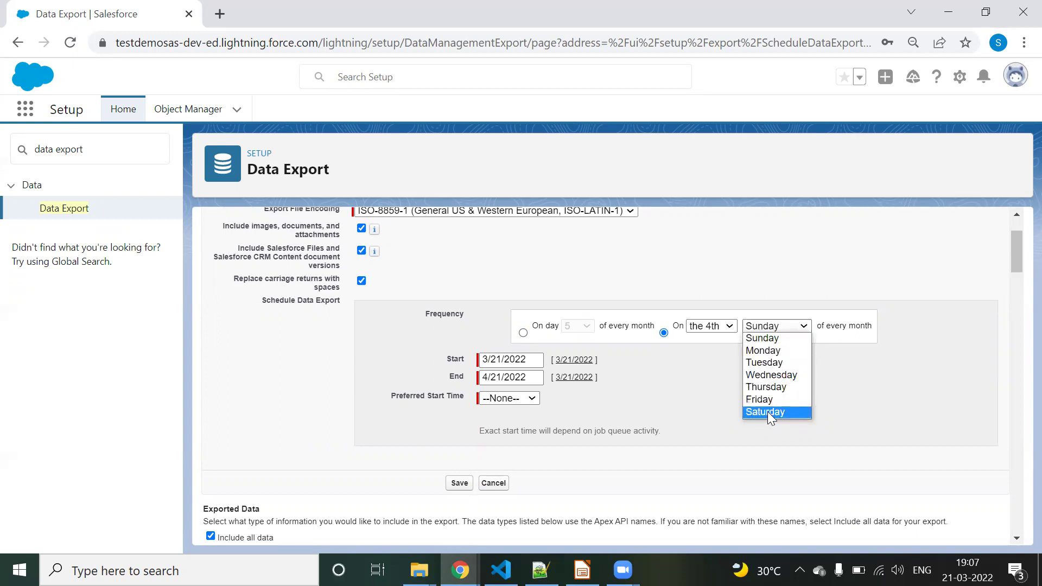
{"action": "left_click", "coordinate": [766, 400]}
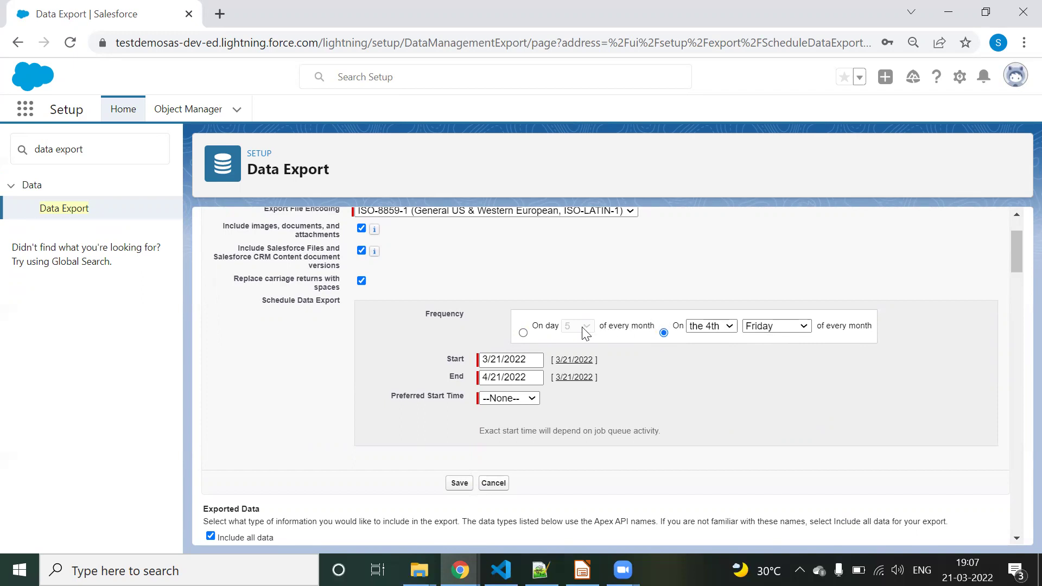
{"action": "left_click", "coordinate": [521, 333]}
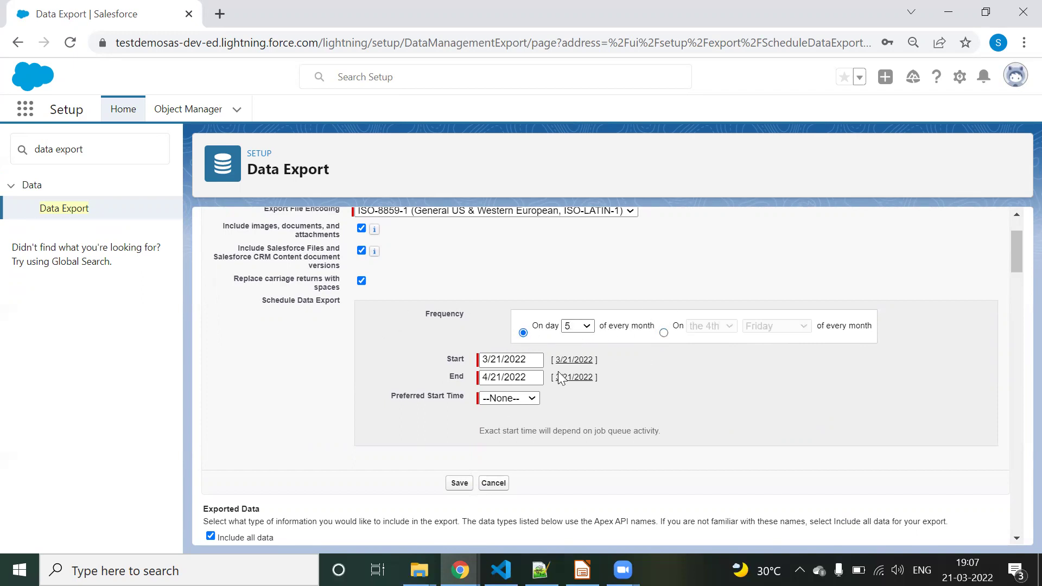
- Try 3/21/2022 as the export's end date and restore it to 4/21/2022
{"action": "scroll", "coordinate": [532, 352], "scroll_direction": "up", "scroll_amount": 2}
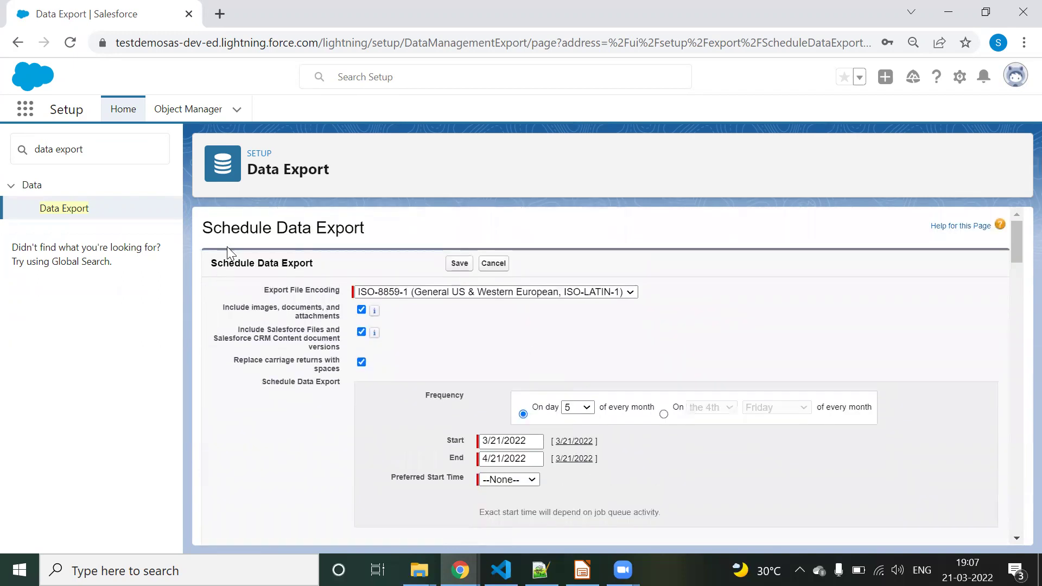
{"action": "scroll", "coordinate": [356, 440], "scroll_direction": "down", "scroll_amount": 3}
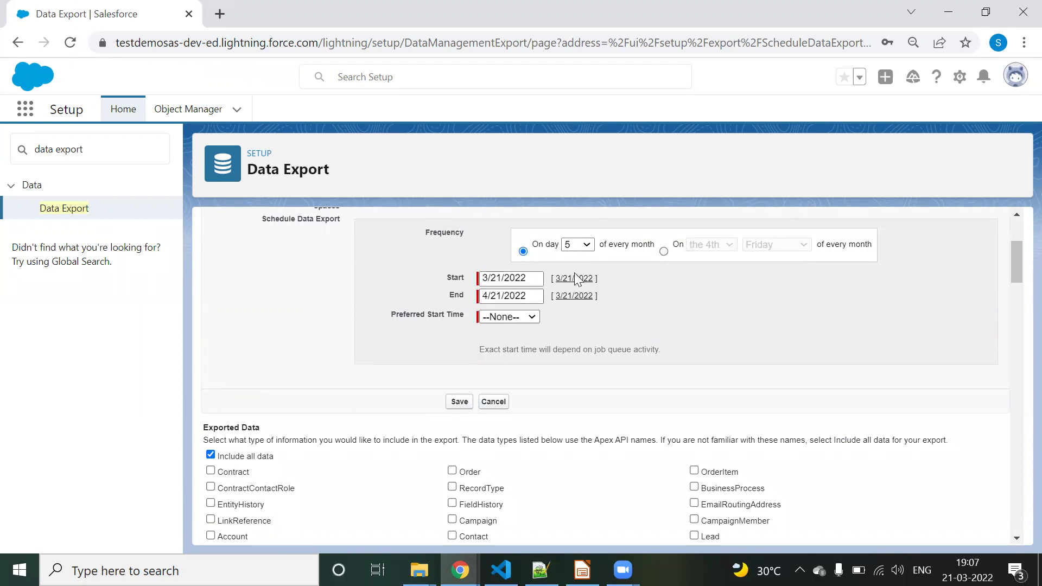
{"action": "left_click", "coordinate": [570, 295]}
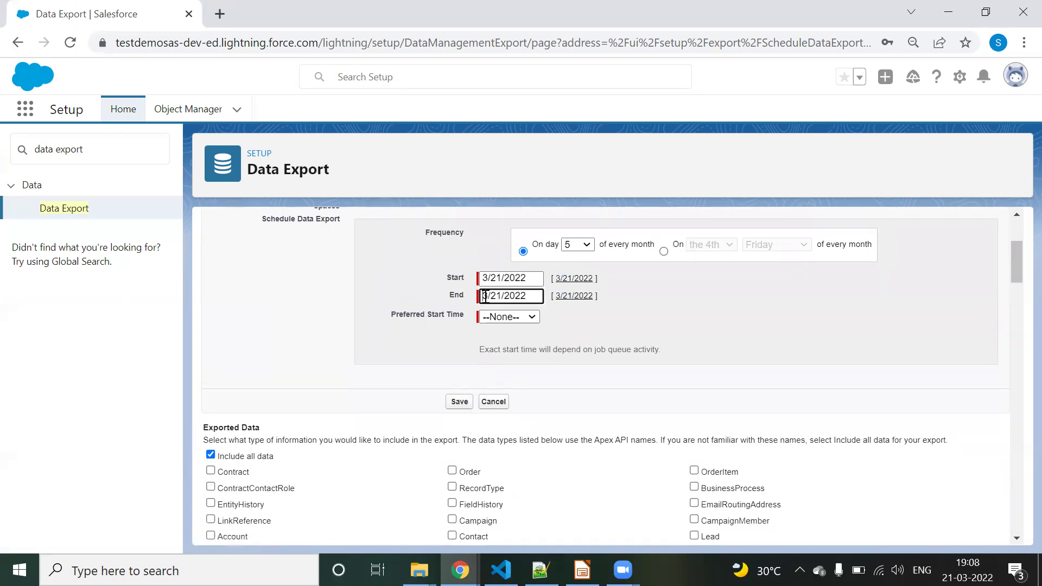
{"action": "type", "text": "4"}
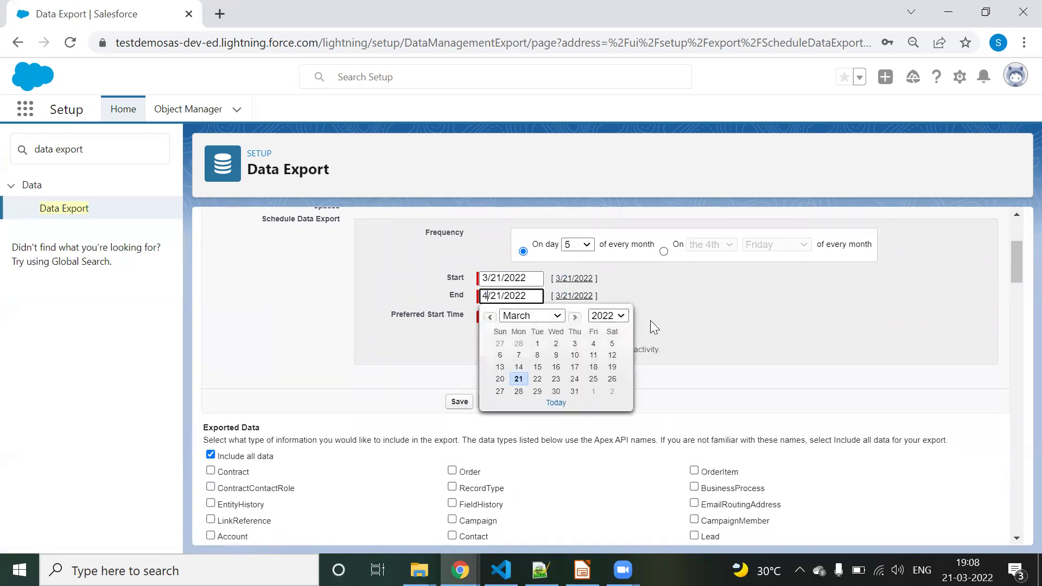
{"action": "left_click", "coordinate": [458, 320]}
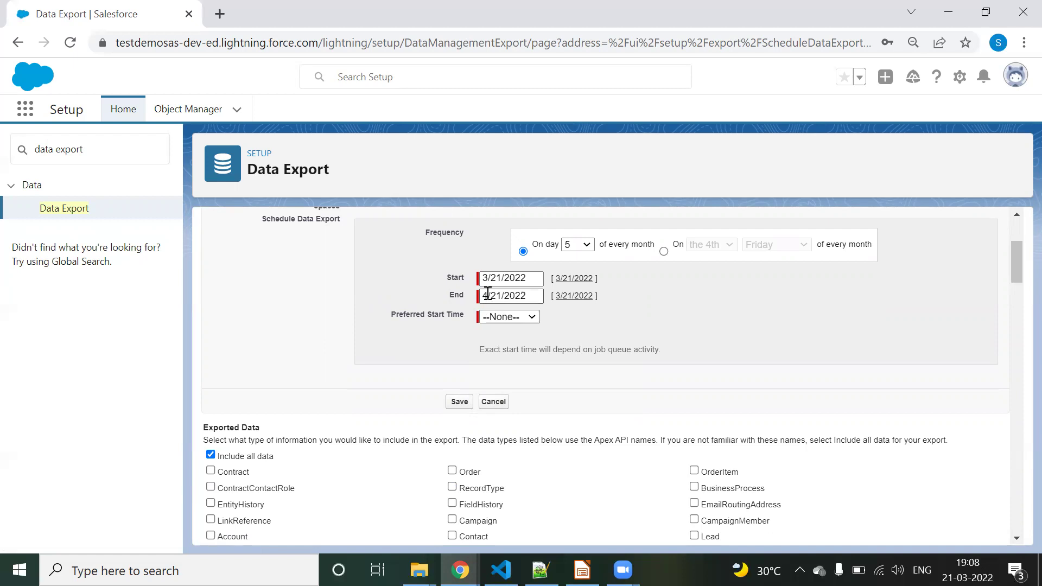
- Set the preferred start time of the scheduled export to 1:00 AM
{"action": "left_click", "coordinate": [508, 316]}
{"action": "scroll", "coordinate": [499, 116], "scroll_direction": "down", "scroll_amount": 1}
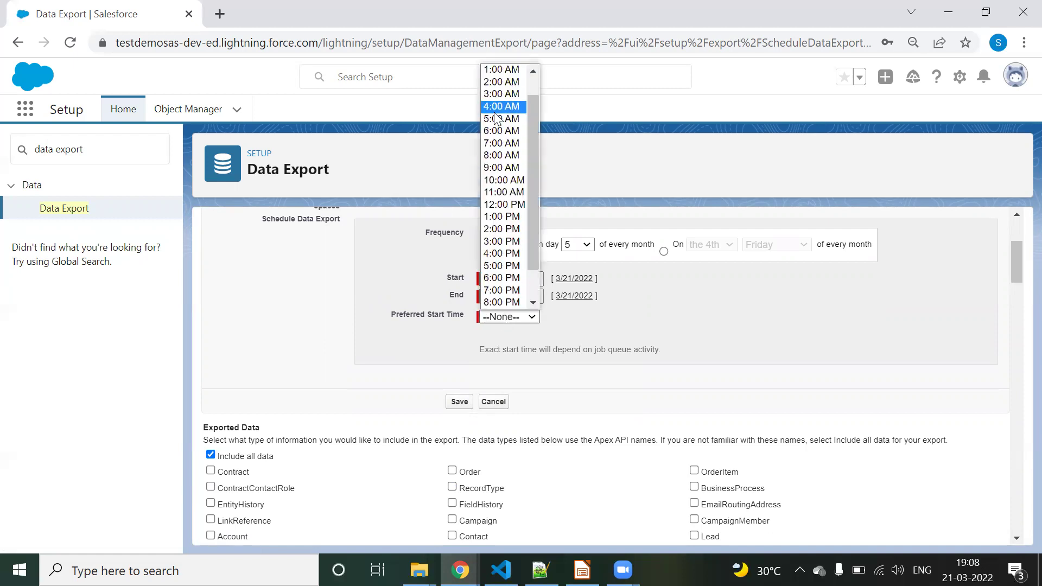
{"action": "scroll", "coordinate": [497, 118], "scroll_direction": "up", "scroll_amount": 1}
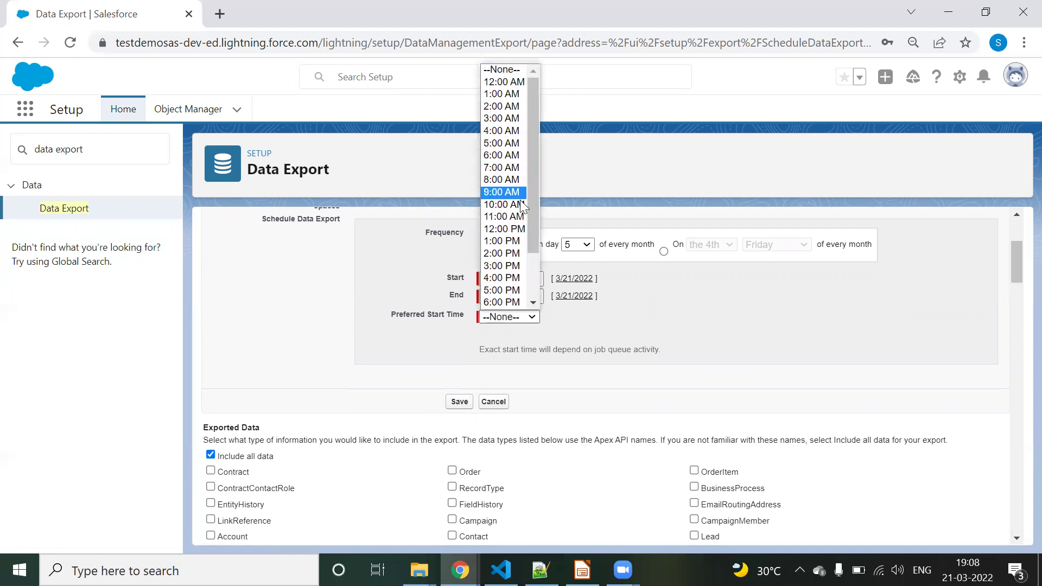
{"action": "left_click", "coordinate": [500, 96]}
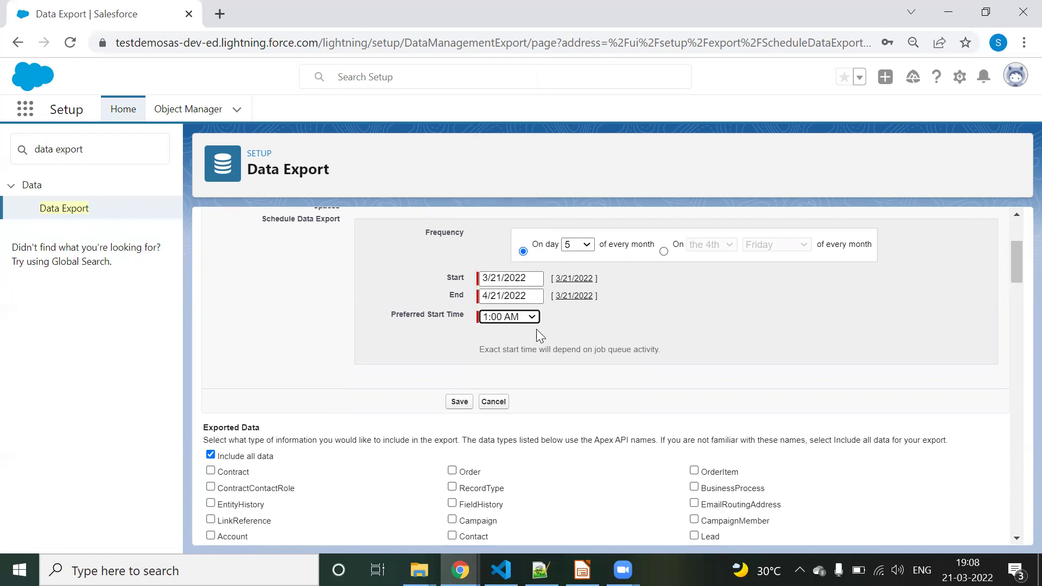
{"action": "left_click", "coordinate": [297, 316]}
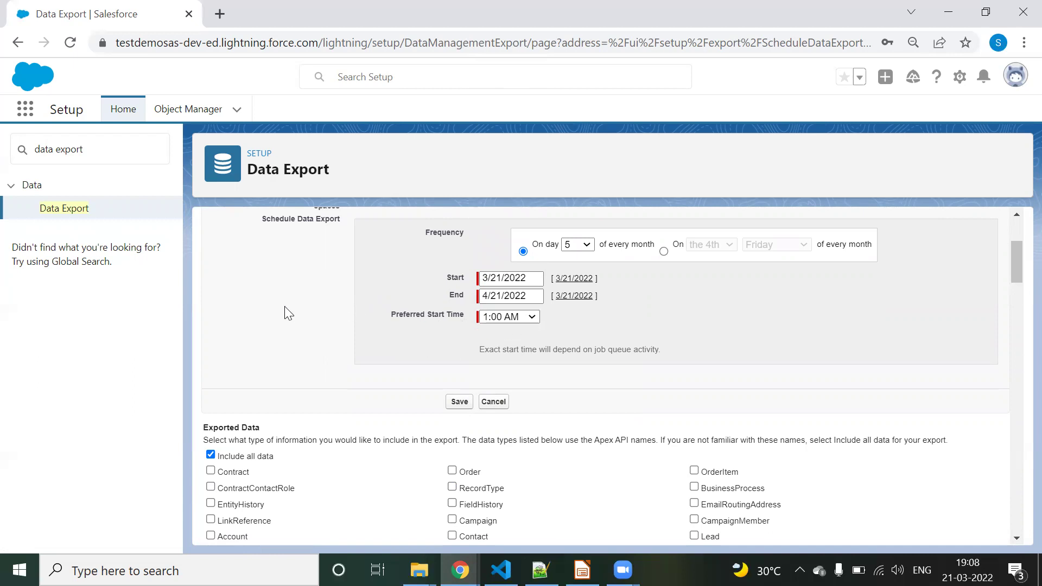
- Select TenantSecurityCredentialStuffing, ManagedContentSpaceModule, FlowResumeValue and Employee__c near the end of the exported data types
{"action": "scroll", "coordinate": [289, 314], "scroll_direction": "up", "scroll_amount": 3}
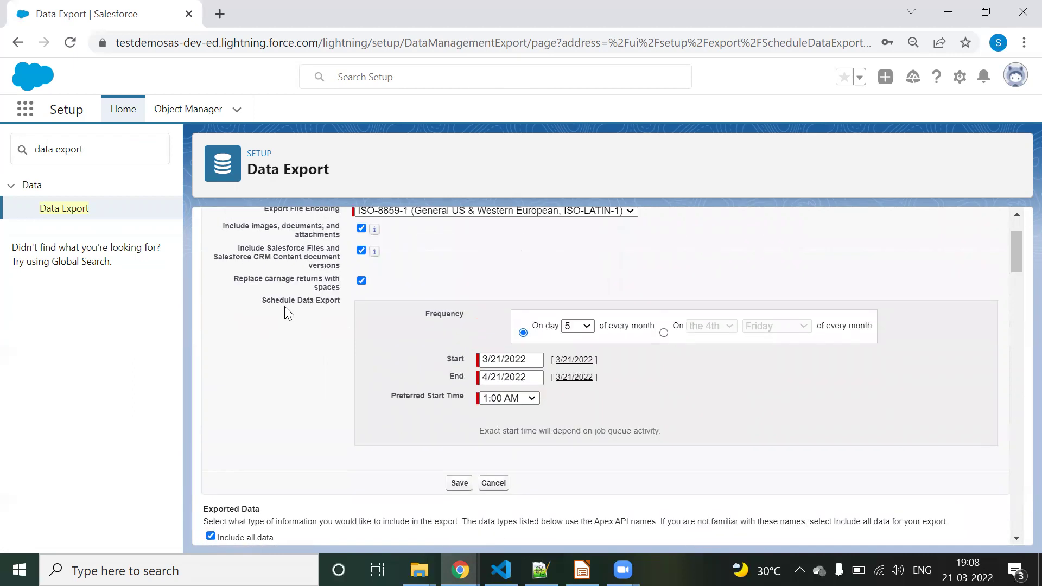
{"action": "scroll", "coordinate": [292, 371], "scroll_direction": "down", "scroll_amount": 6}
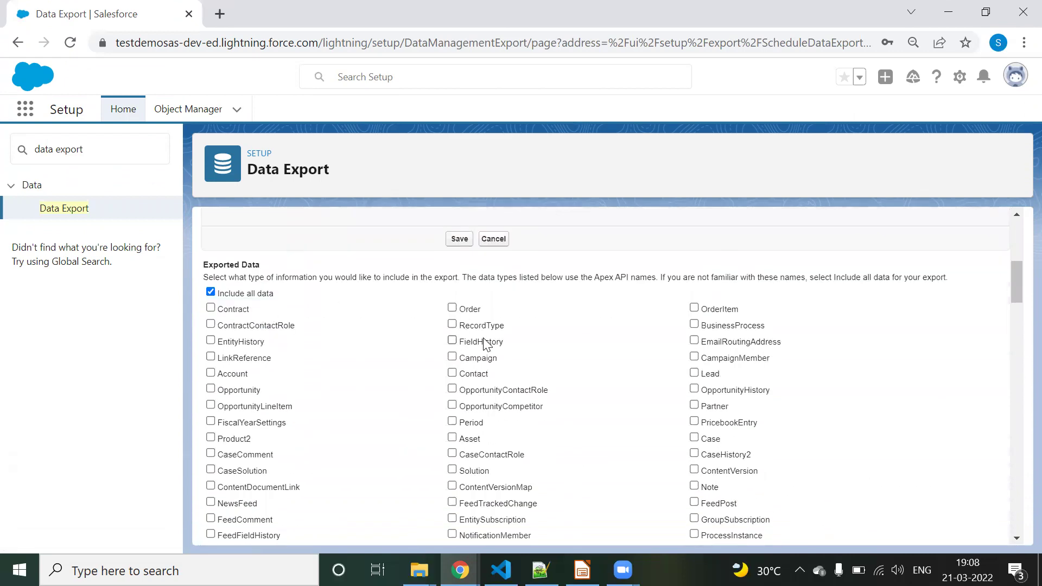
{"action": "scroll", "coordinate": [459, 339], "scroll_direction": "down", "scroll_amount": 5}
{"action": "scroll", "coordinate": [586, 342], "scroll_direction": "down", "scroll_amount": 6}
{"action": "scroll", "coordinate": [630, 349], "scroll_direction": "down", "scroll_amount": 15}
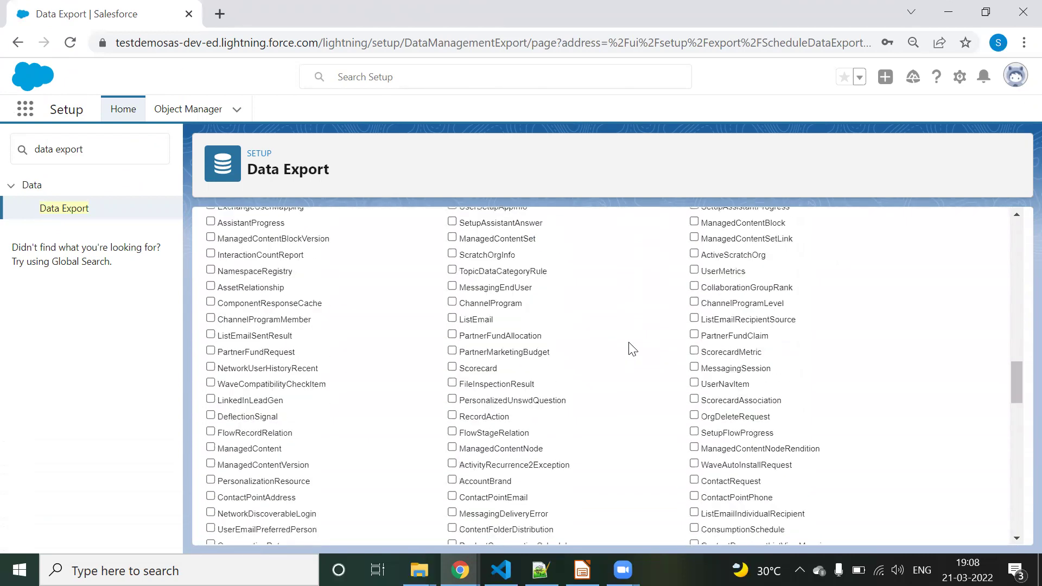
{"action": "scroll", "coordinate": [633, 348], "scroll_direction": "down", "scroll_amount": 4}
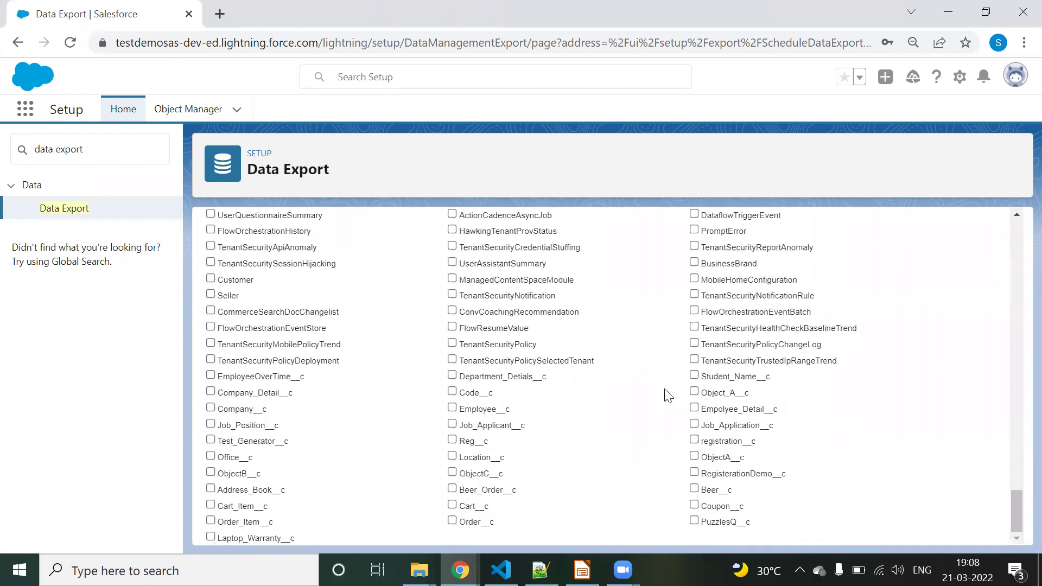
{"action": "left_click", "coordinate": [452, 407]}
- Add the Account and Order data types to the exported data
{"action": "scroll", "coordinate": [503, 298], "scroll_direction": "up", "scroll_amount": 10}
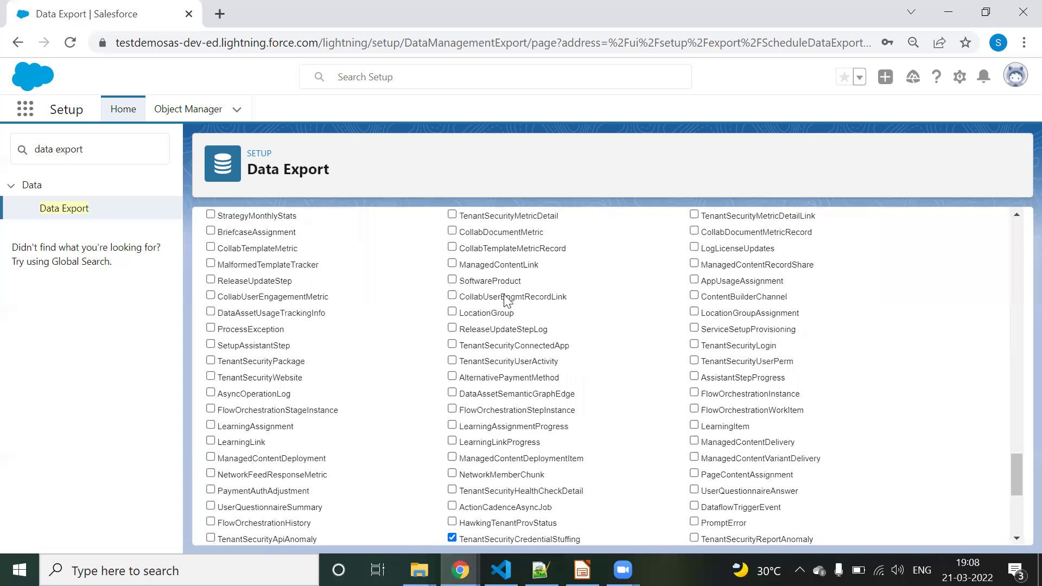
{"action": "scroll", "coordinate": [504, 298], "scroll_direction": "up", "scroll_amount": 10}
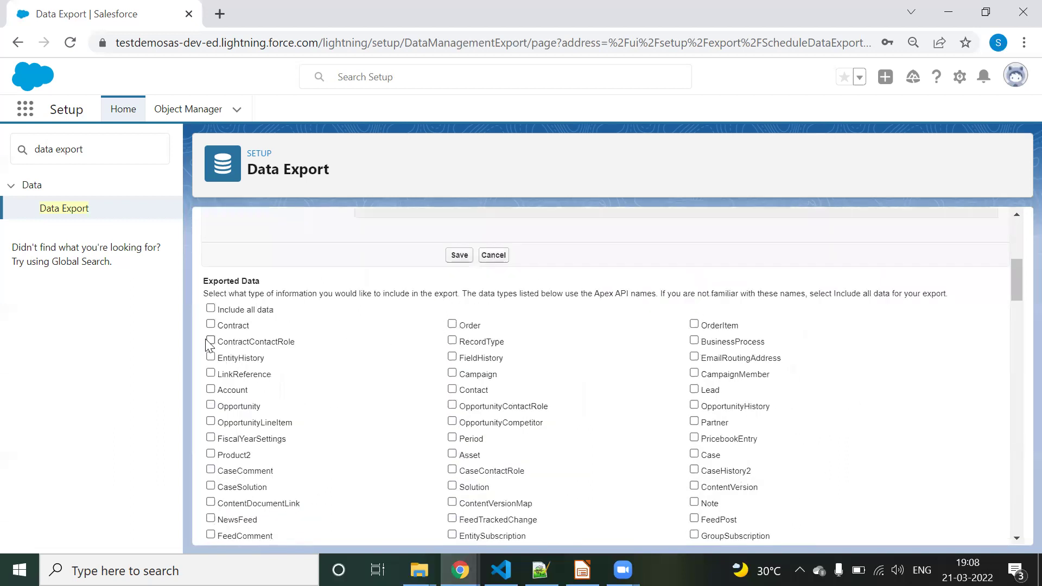
{"action": "left_click", "coordinate": [210, 390]}
{"action": "left_click", "coordinate": [451, 324]}
- Review the schedule settings and the full list of data types selected for export
{"action": "scroll", "coordinate": [418, 274], "scroll_direction": "up", "scroll_amount": 6}
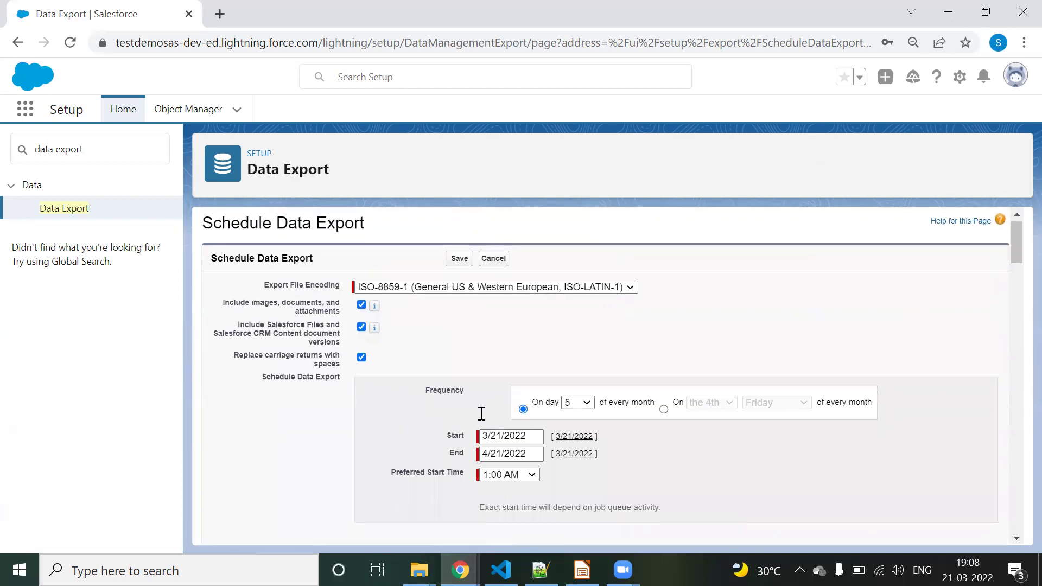
{"action": "scroll", "coordinate": [458, 406], "scroll_direction": "down", "scroll_amount": 3}
{"action": "scroll", "coordinate": [400, 405], "scroll_direction": "up", "scroll_amount": 2}
{"action": "scroll", "coordinate": [376, 428], "scroll_direction": "down", "scroll_amount": 15}
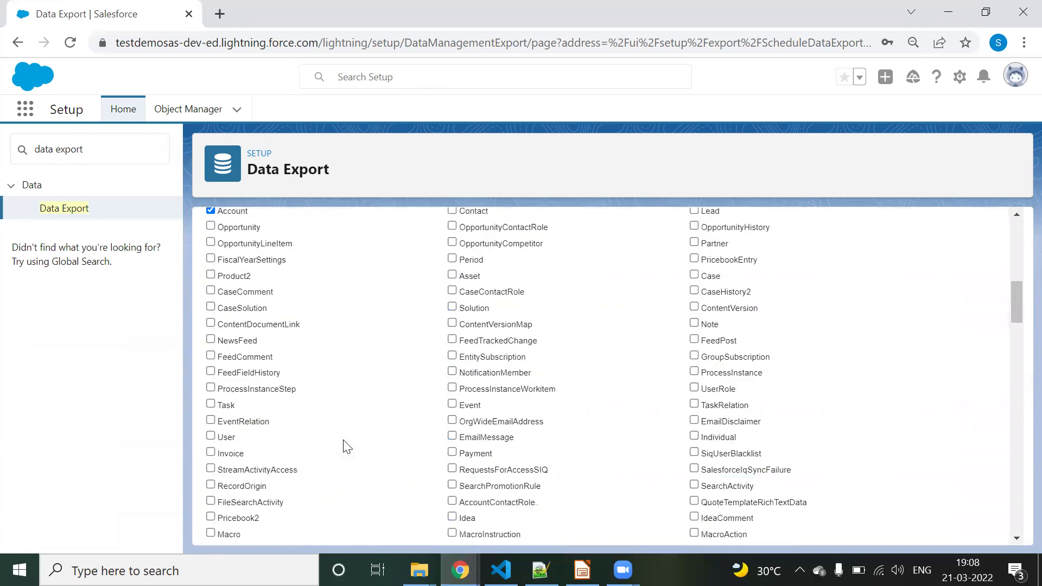
{"action": "scroll", "coordinate": [347, 445], "scroll_direction": "down", "scroll_amount": 15}
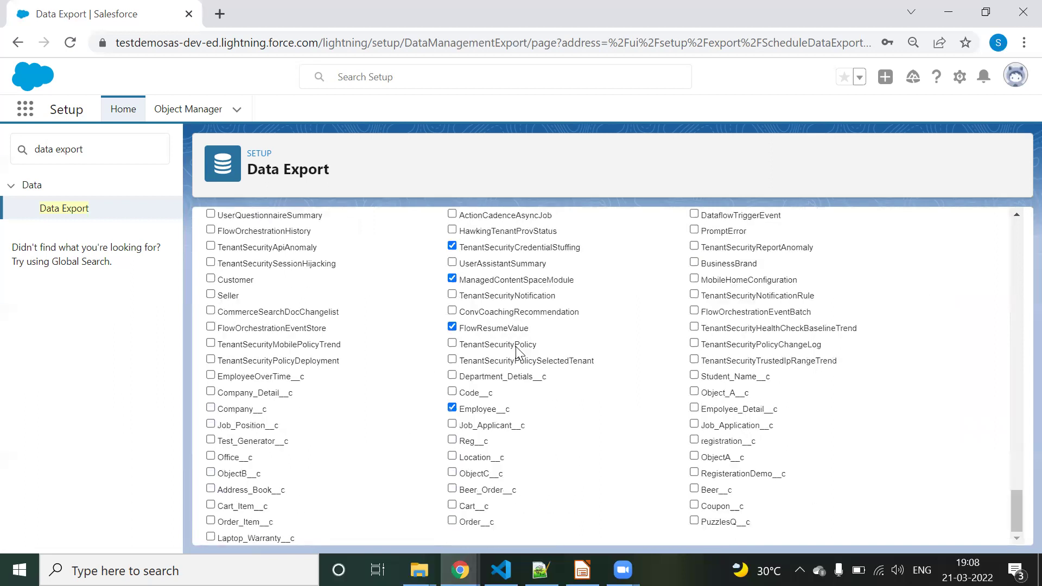
{"action": "scroll", "coordinate": [586, 345], "scroll_direction": "up", "scroll_amount": 20}
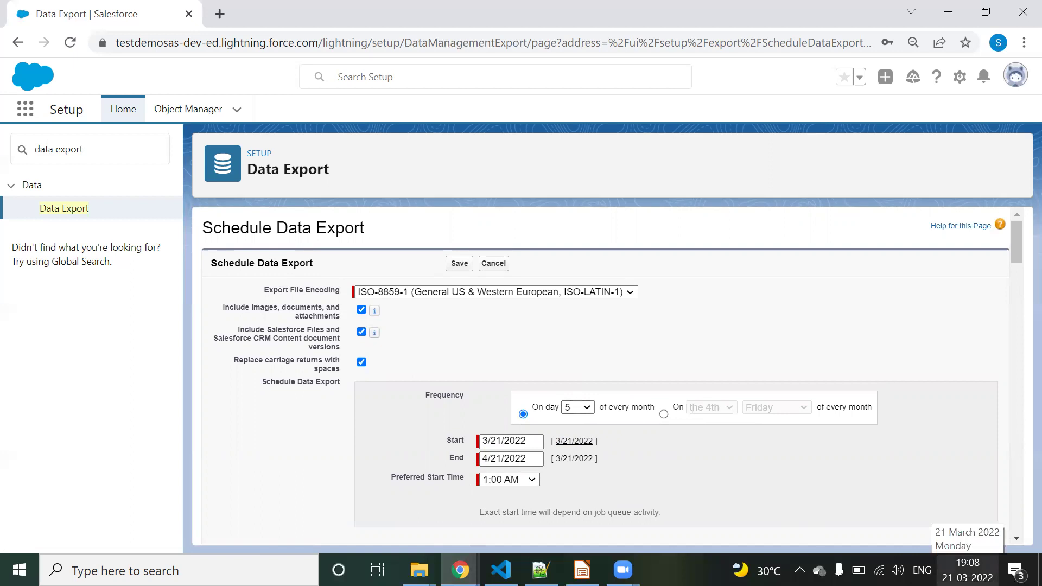
- Check the upcoming 5th of the month in the system calendar against the export schedule
{"action": "left_click", "coordinate": [967, 569]}
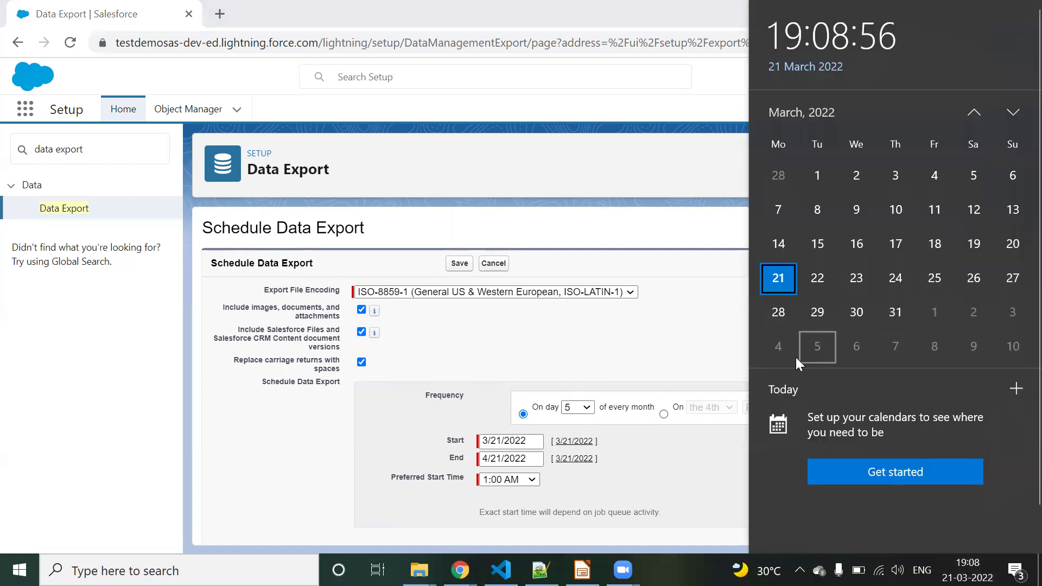
{"action": "scroll", "coordinate": [295, 442], "scroll_direction": "down", "scroll_amount": 1}
{"action": "left_click", "coordinate": [295, 442]}
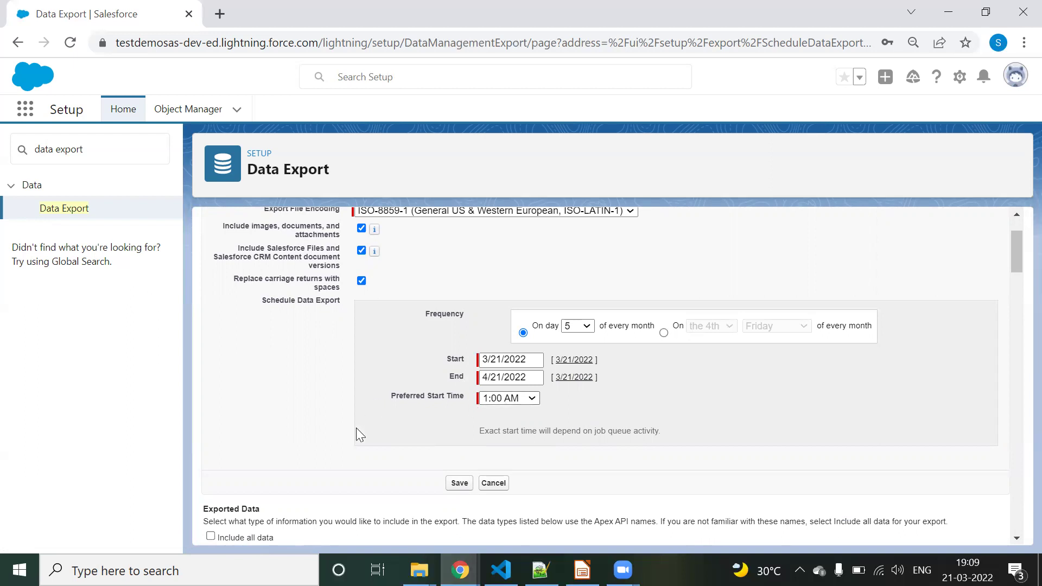
- Leave the export scheduling form without saving and open the extracted WE_00D2v000002m8VfEAI_1 folder from Downloads in File Explorer
{"action": "scroll", "coordinate": [356, 429], "scroll_direction": "down", "scroll_amount": 2}
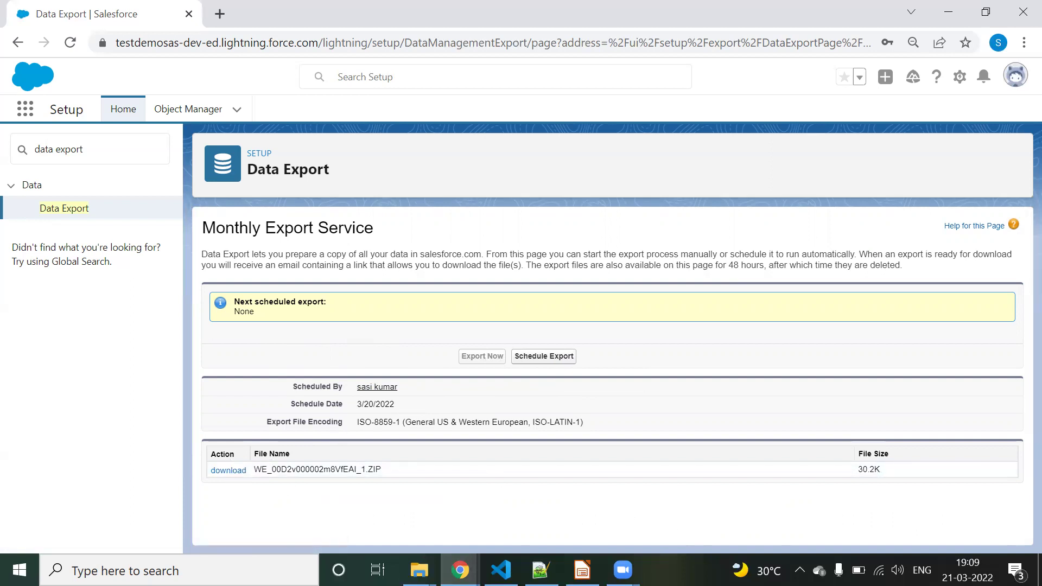
{"action": "mouse_move", "coordinate": [419, 570]}
{"action": "left_click", "coordinate": [596, 497]}
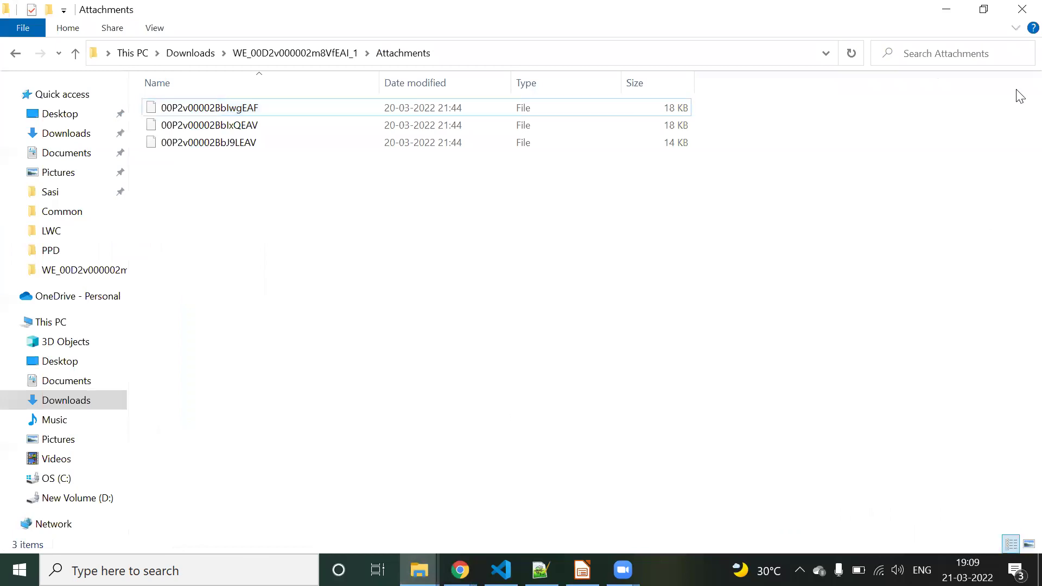
{"action": "left_click", "coordinate": [204, 51]}
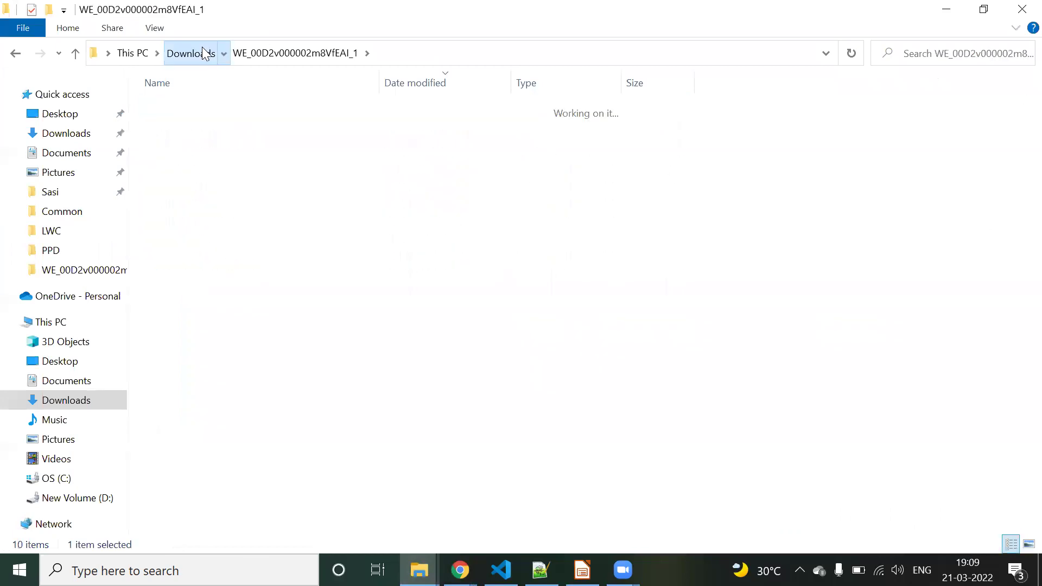
{"action": "double_click", "coordinate": [214, 241]}
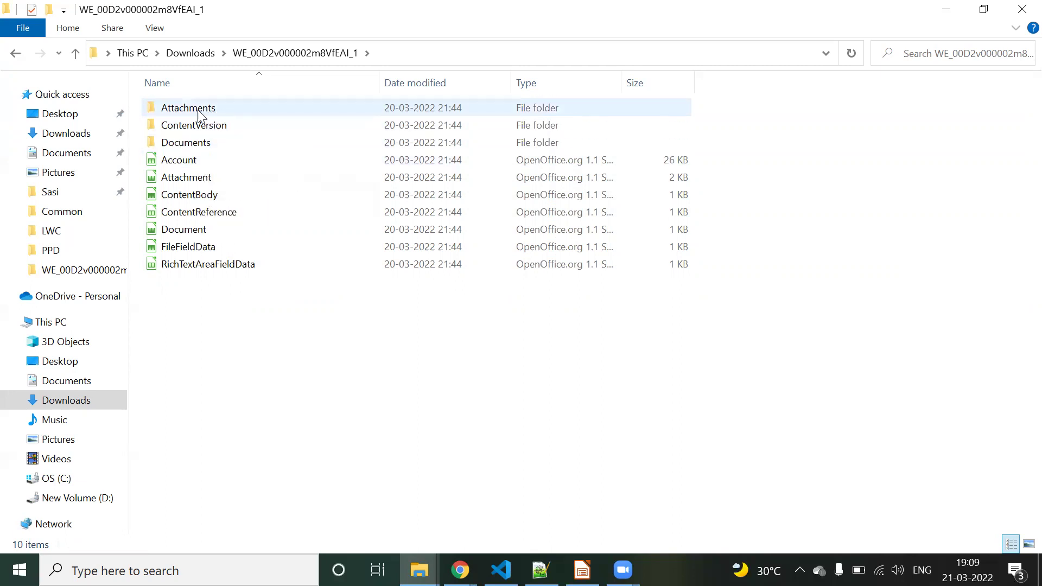
- Open the exported Account file from the extracted folder in LibreOffice Calc
{"action": "left_click", "coordinate": [213, 168]}
{"action": "double_click", "coordinate": [211, 161]}
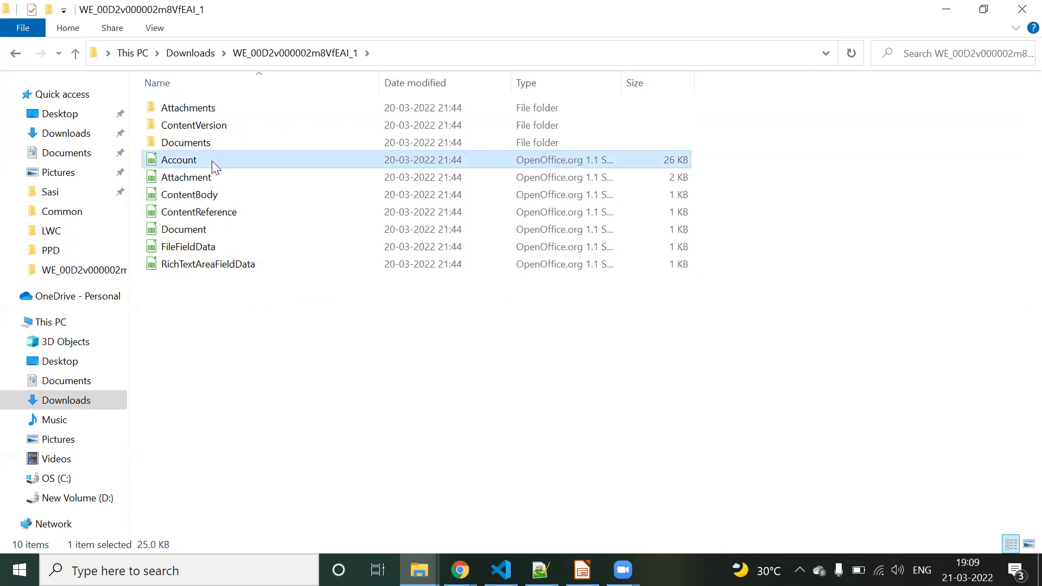
{"action": "key", "text": "Return"}
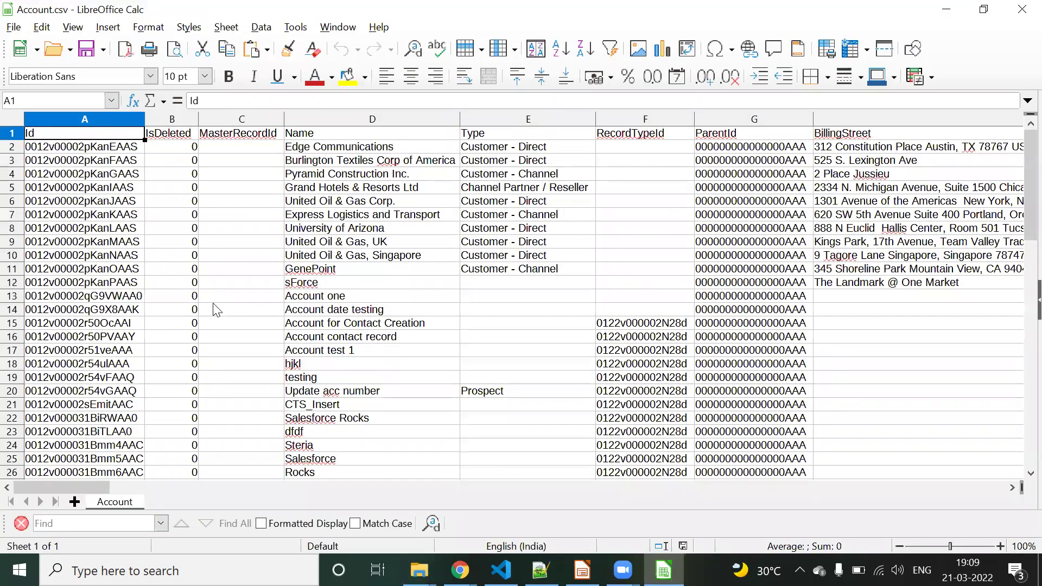
- Review the exported account rows and all field columns in Account.csv, and close the spreadsheet to return to the extracted folder
{"action": "scroll", "coordinate": [220, 306], "scroll_direction": "down", "scroll_amount": 9}
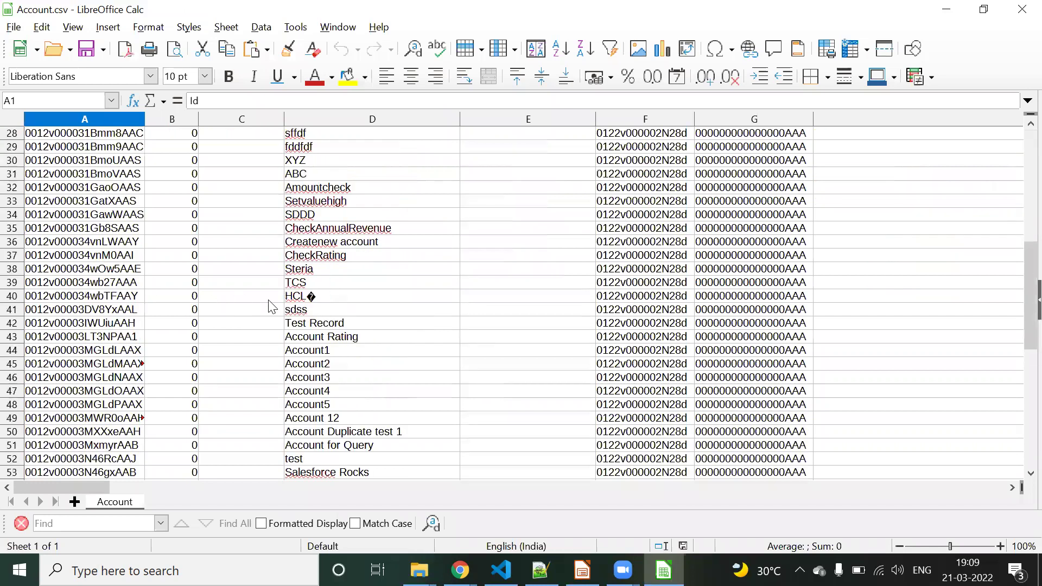
{"action": "scroll", "coordinate": [201, 484], "scroll_direction": "right", "scroll_amount": 1}
{"action": "left_click_drag", "start_coordinate": [108, 486], "coordinate": [452, 474]}
{"action": "scroll", "coordinate": [98, 465], "scroll_direction": "up", "scroll_amount": 9}
{"action": "left_click_drag", "start_coordinate": [641, 479], "coordinate": [838, 488]}
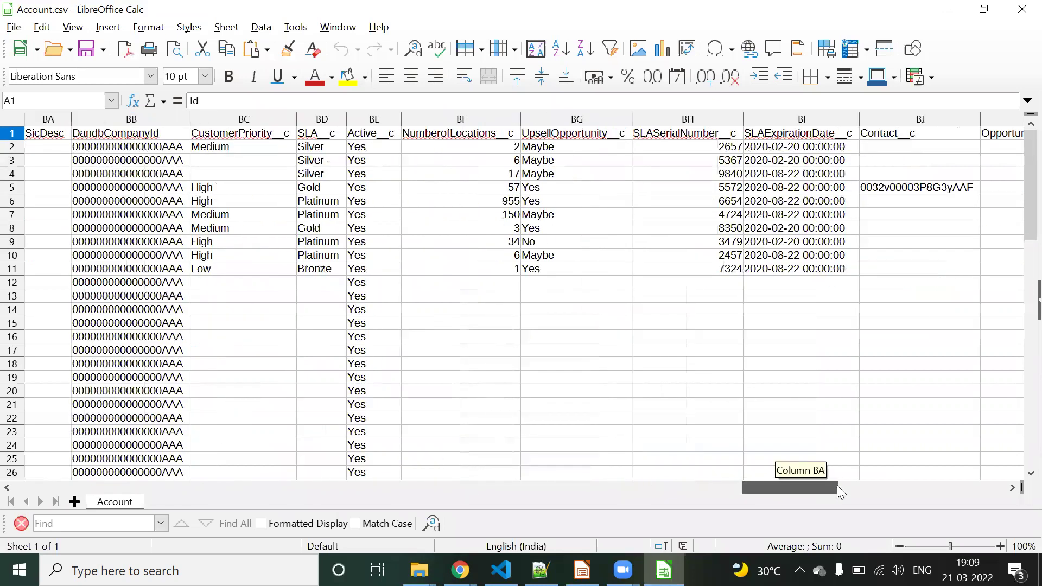
{"action": "left_click_drag", "start_coordinate": [989, 477], "coordinate": [22, 415]}
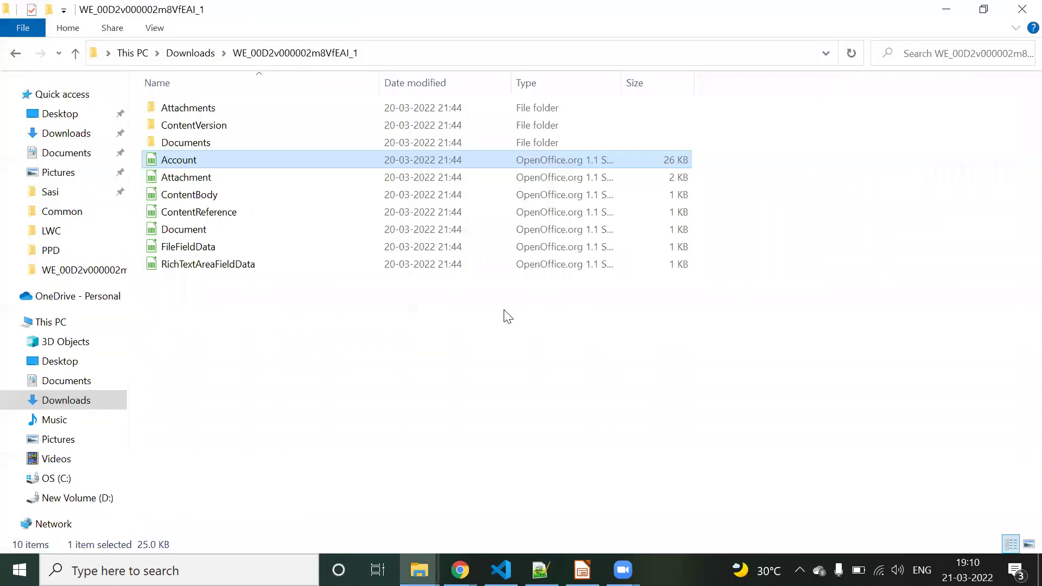
{"action": "left_click", "coordinate": [375, 325]}
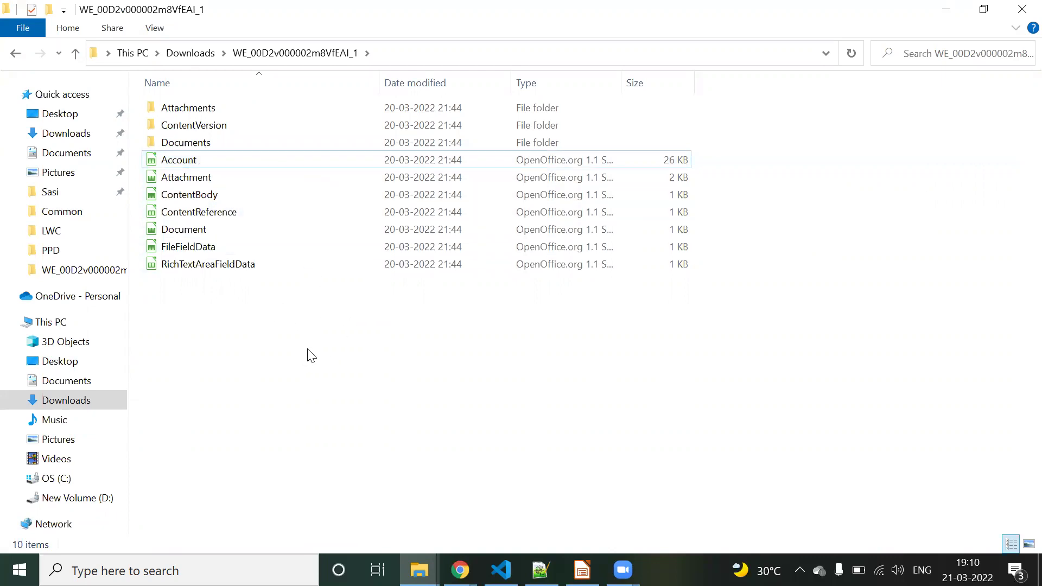
- Return to the Salesforce Data Export page in Chrome and switch to the Data Export in Salesforce slide in LibreOffice Impress
{"action": "left_click", "coordinate": [460, 569]}
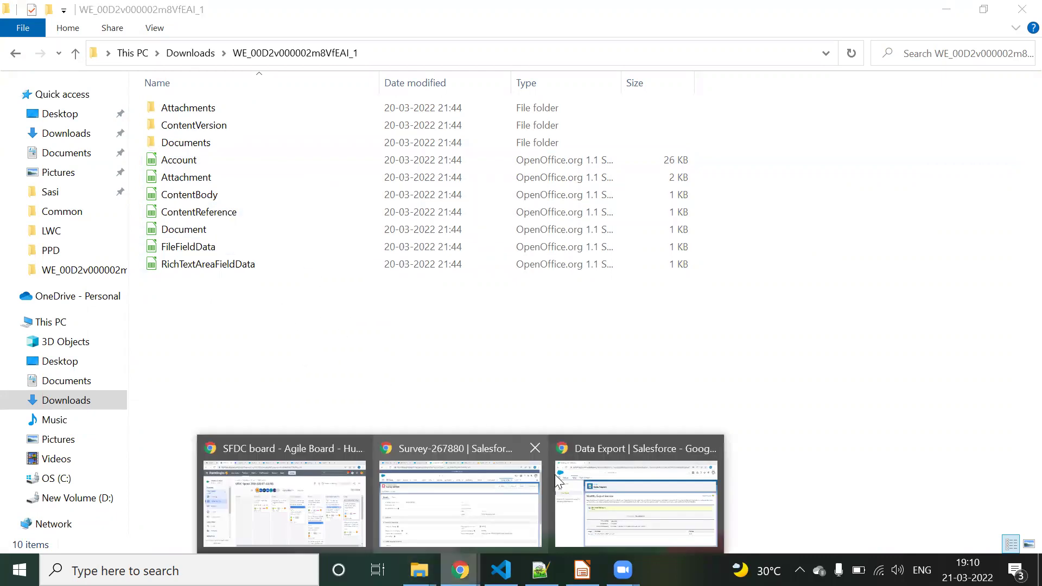
{"action": "left_click", "coordinate": [617, 486]}
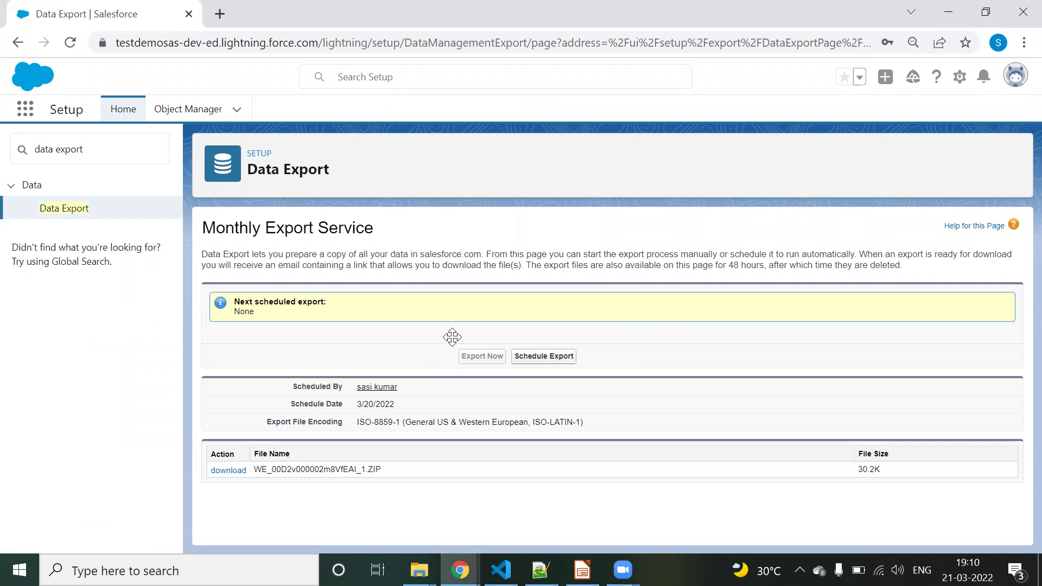
{"action": "key", "text": "alt+Tab"}
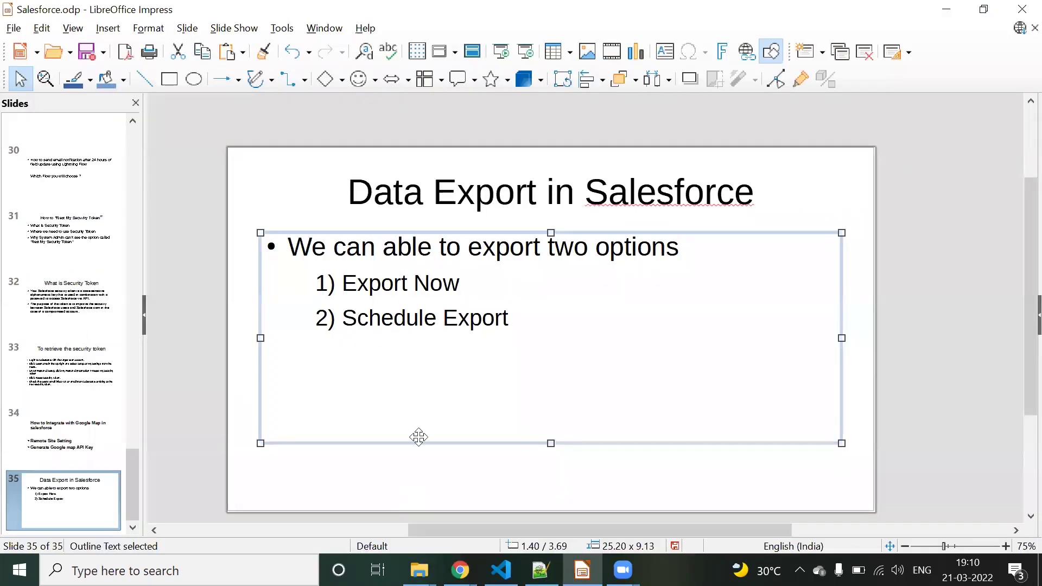